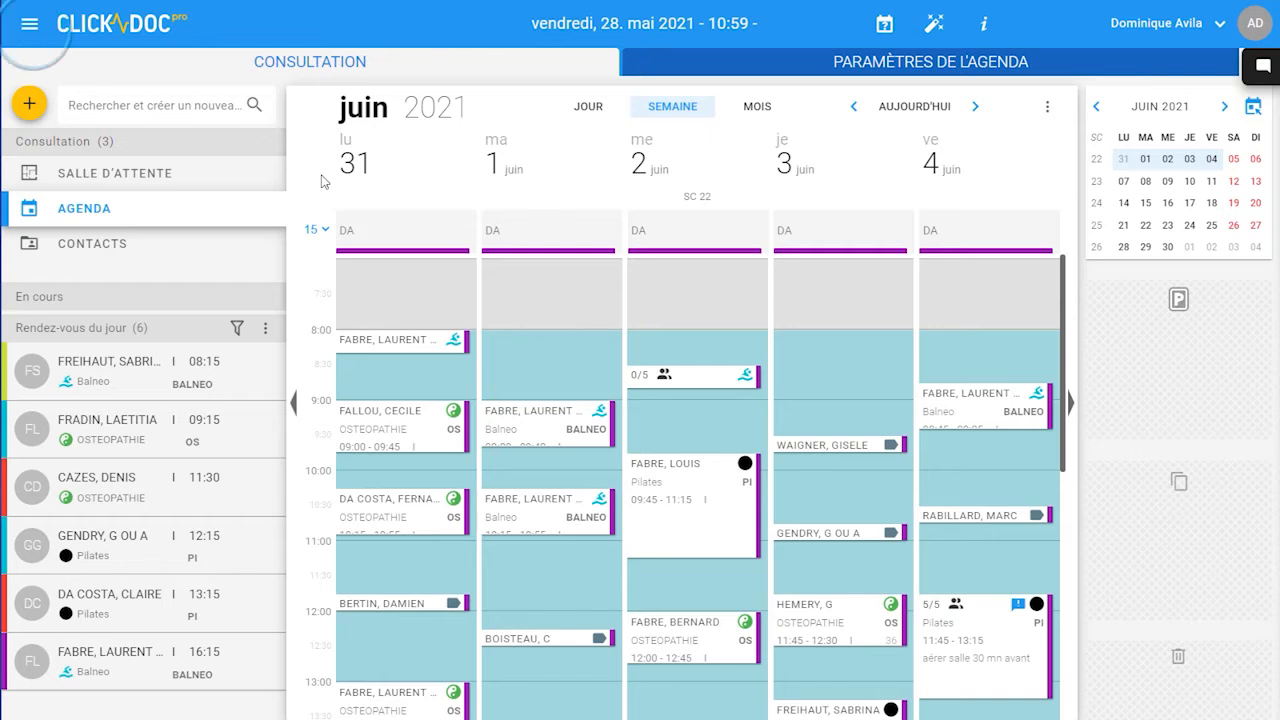
# Step: Go to the agenda's appointment range settings (Plages de rendez-vous) and open the RDV Journée range for editing
pyautogui.click(29, 24)
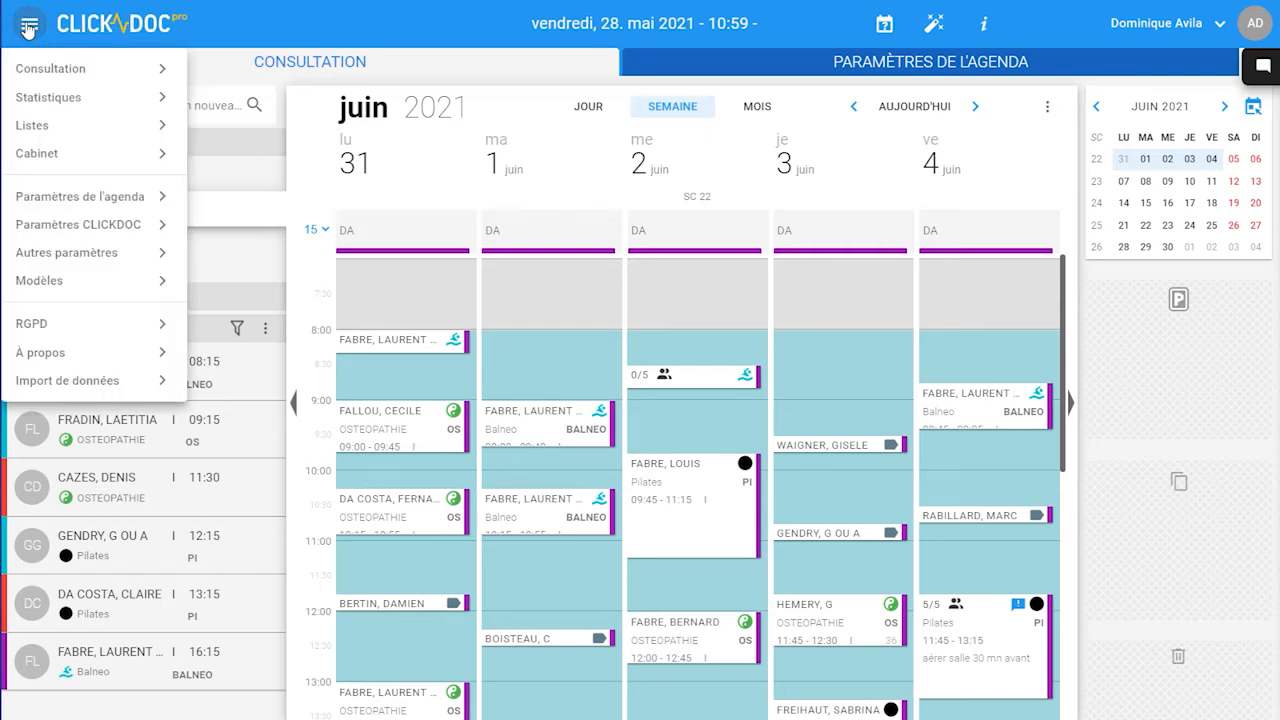
pyautogui.click(80, 196)
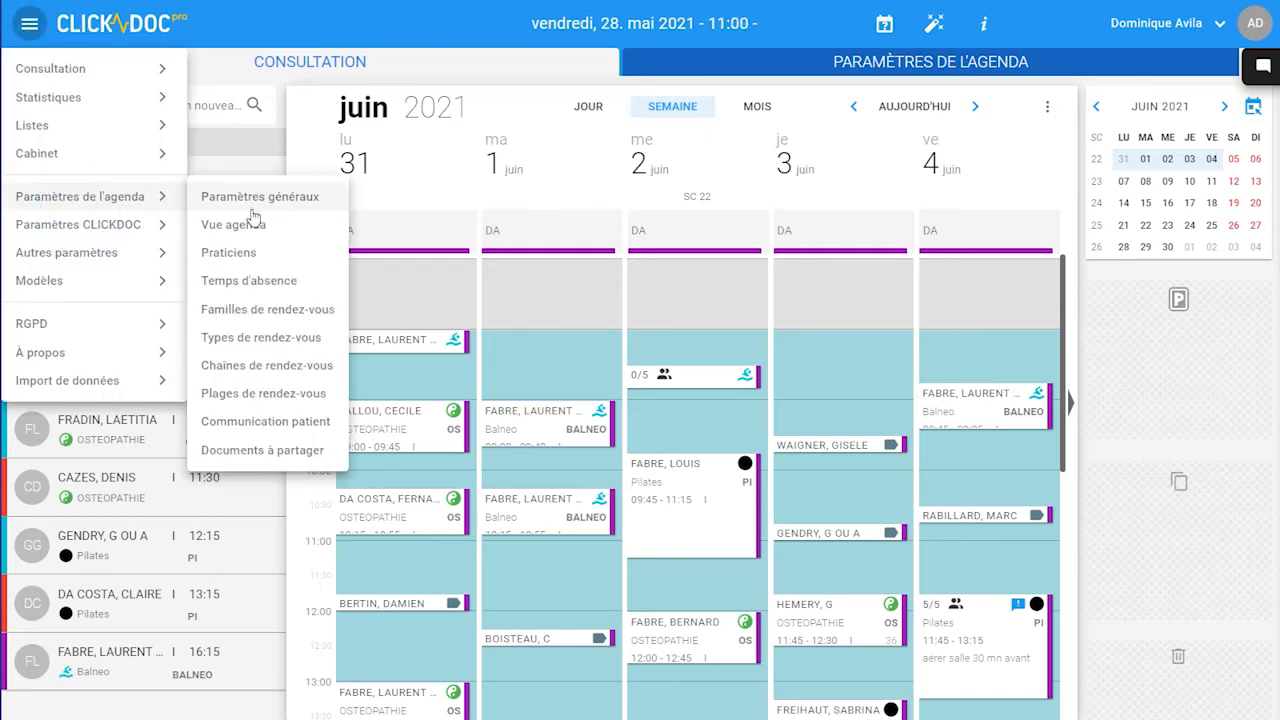
pyautogui.click(252, 393)
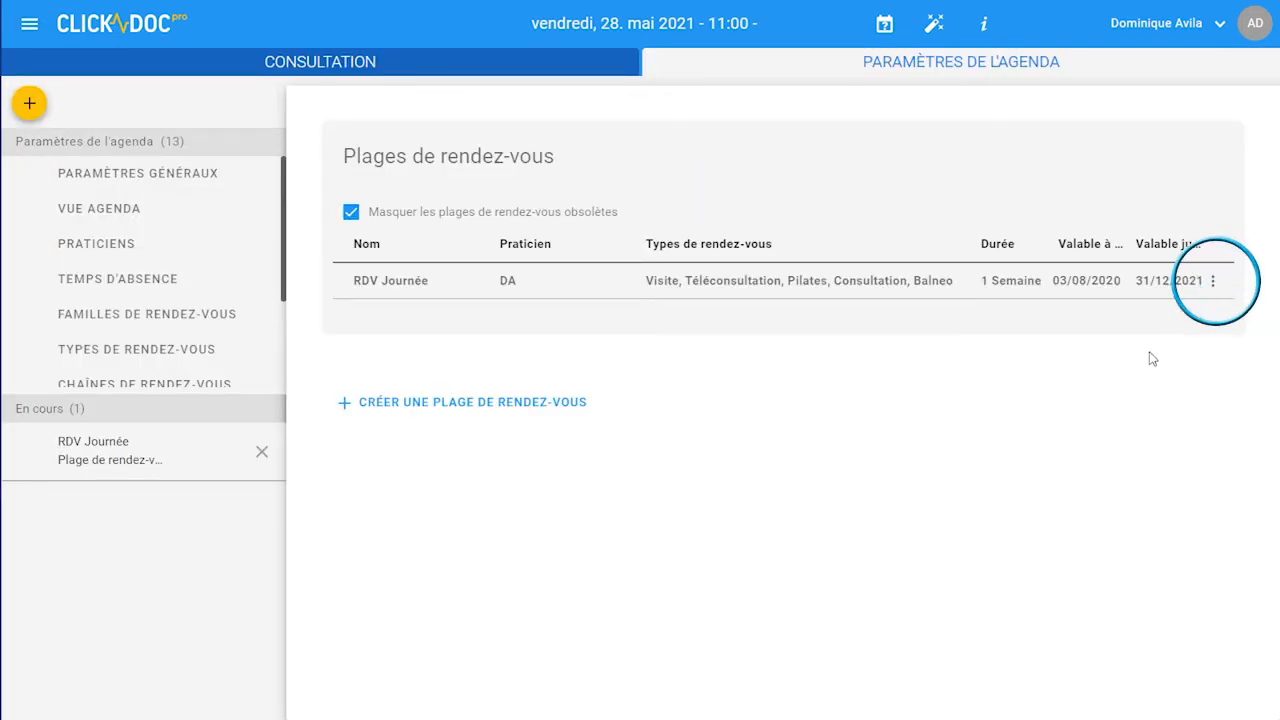
pyautogui.click(1213, 283)
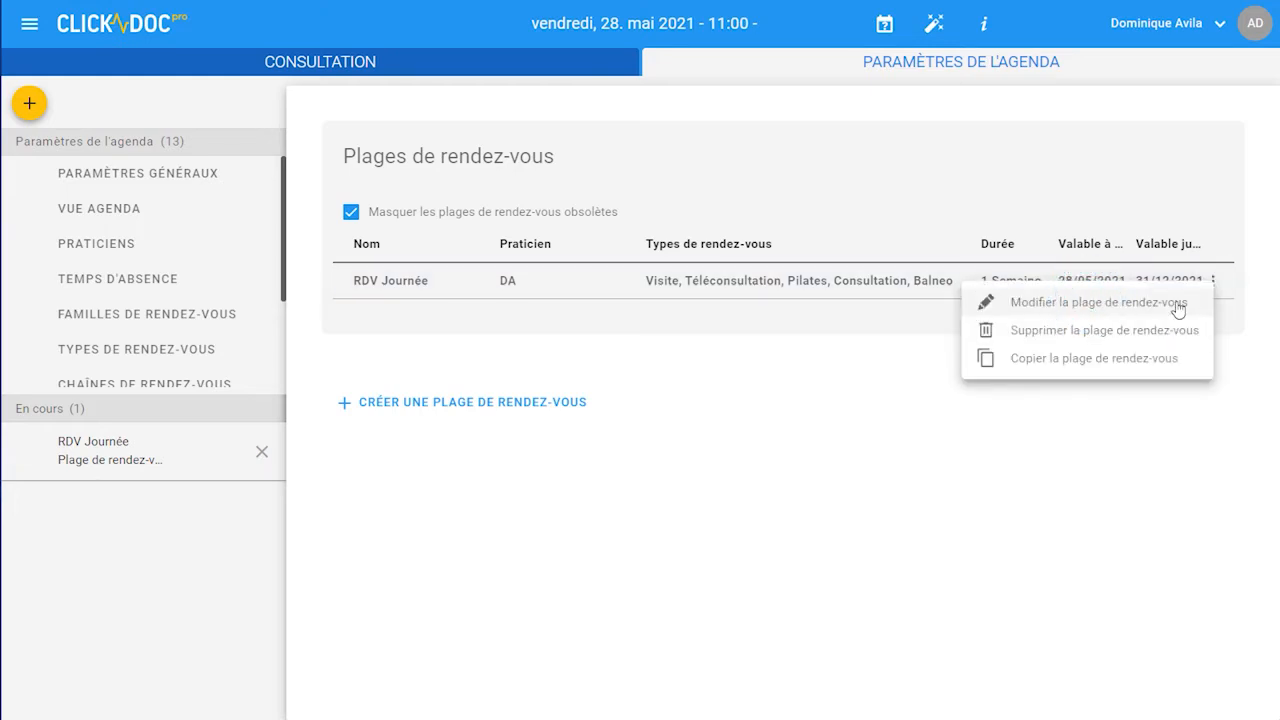
pyautogui.click(1179, 305)
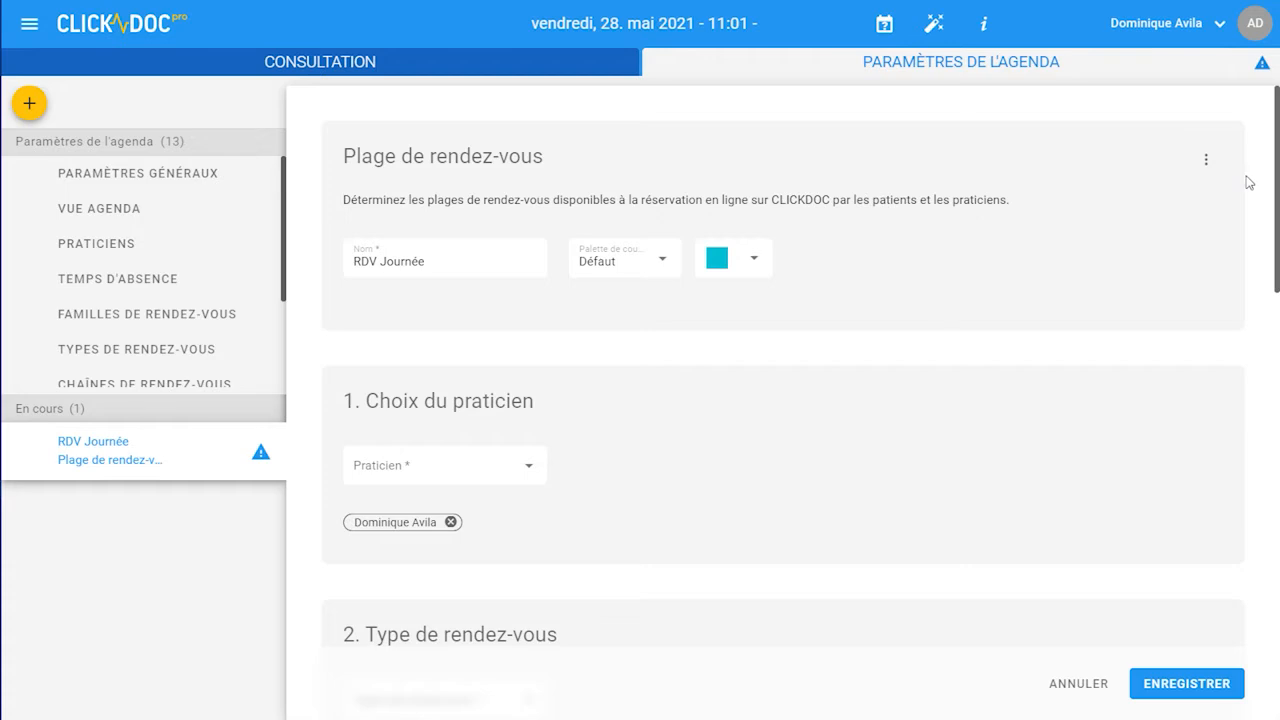
# Step: Set the RDV Journée range's validity from 31/05/2021 to 04/06/2021 and save it
pyautogui.moveTo(1276, 177); pyautogui.dragTo(1271, 350)
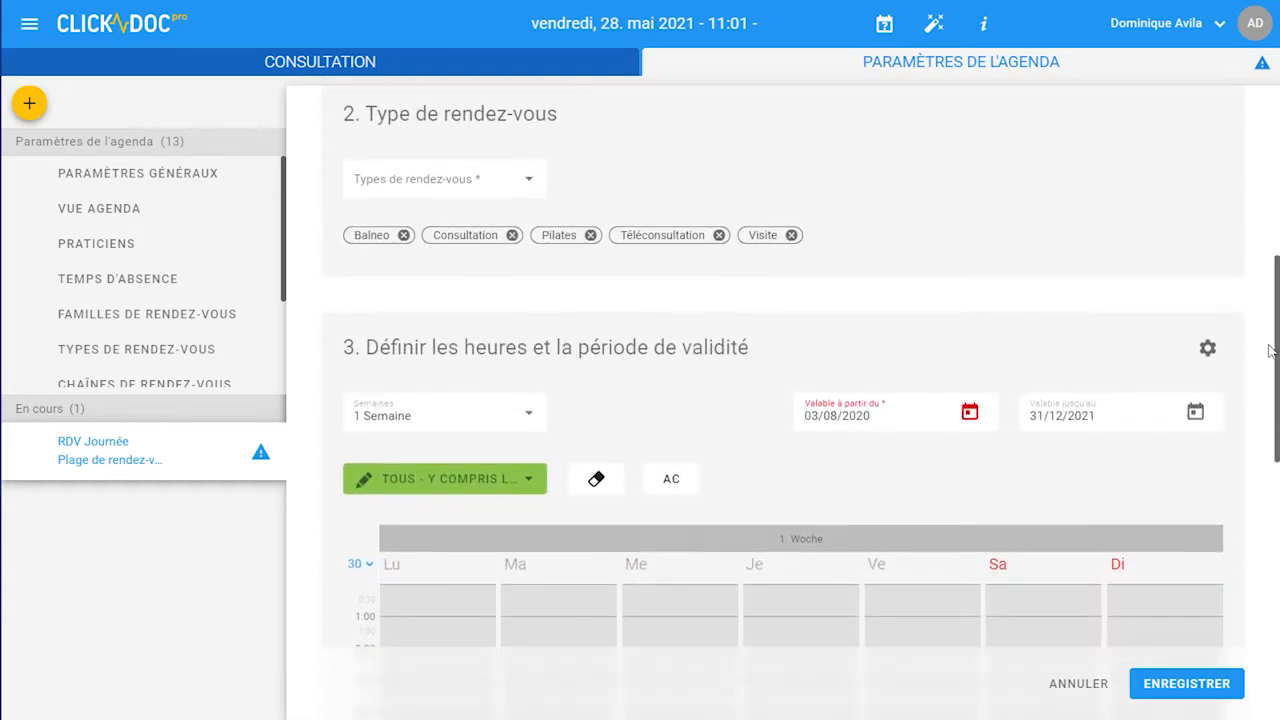
pyautogui.scroll(-3, 1271, 350)
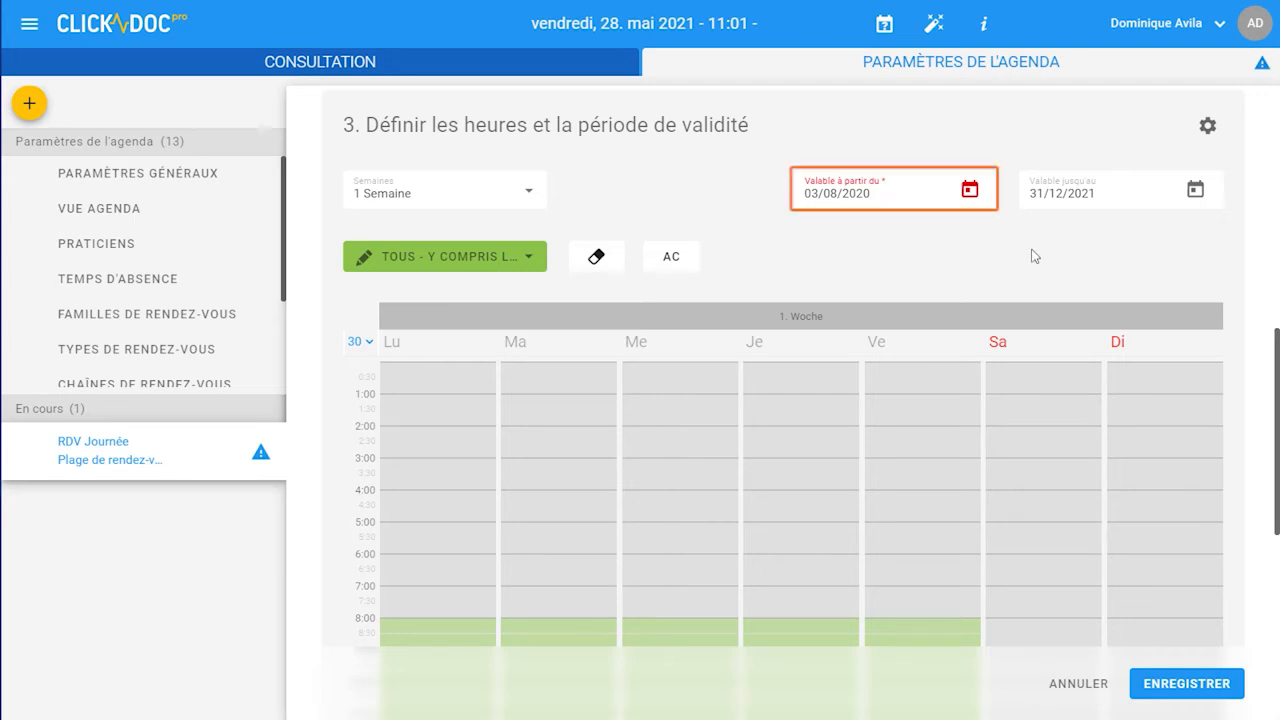
pyautogui.click(970, 192)
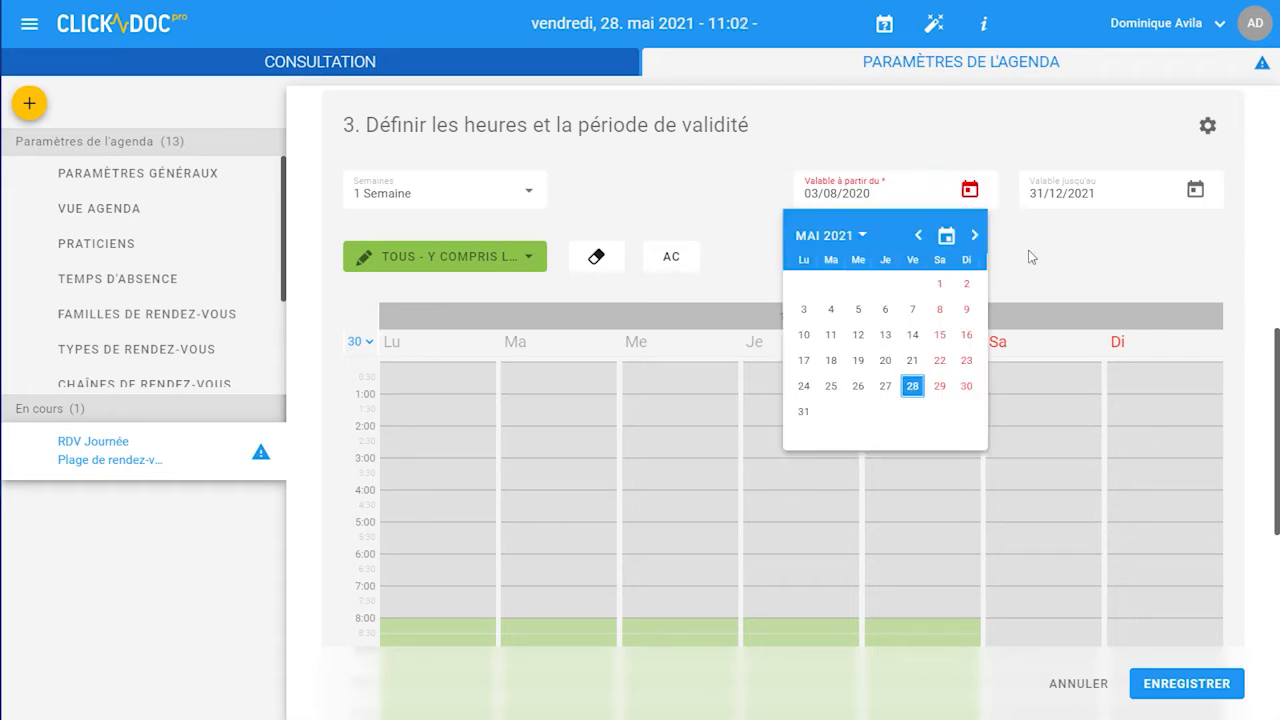
pyautogui.click(803, 414)
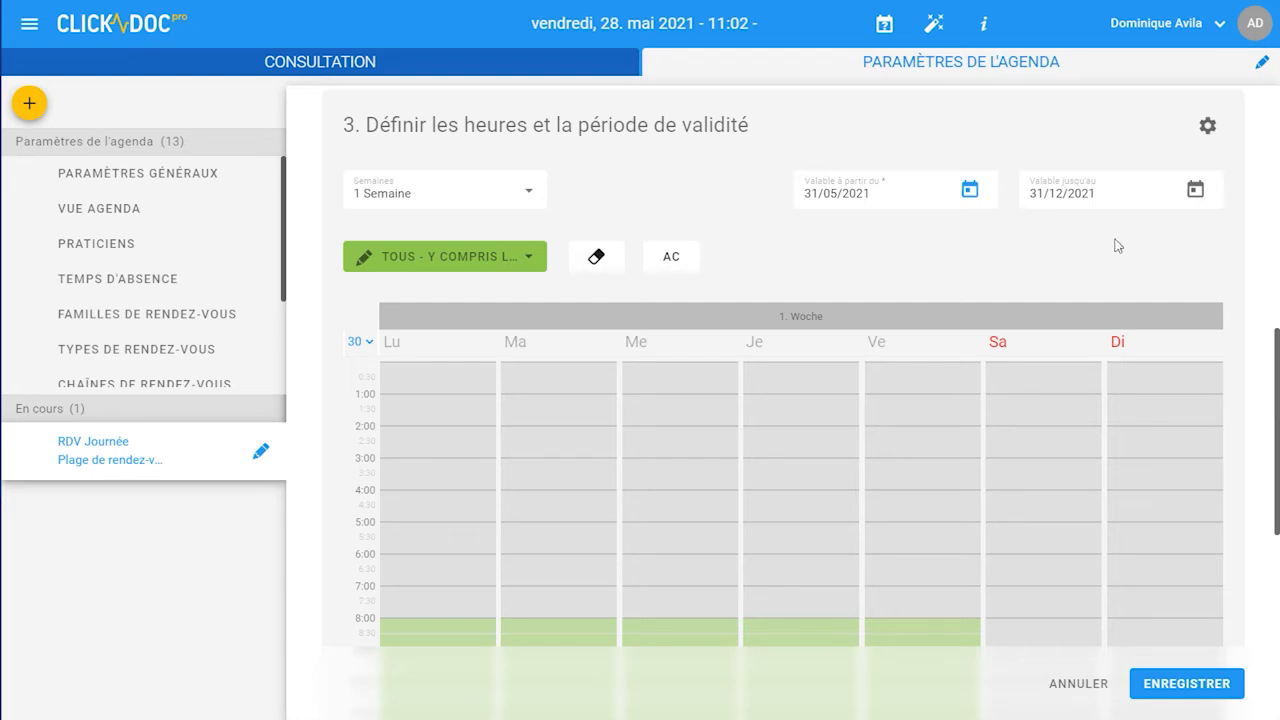
pyautogui.click(1195, 190)
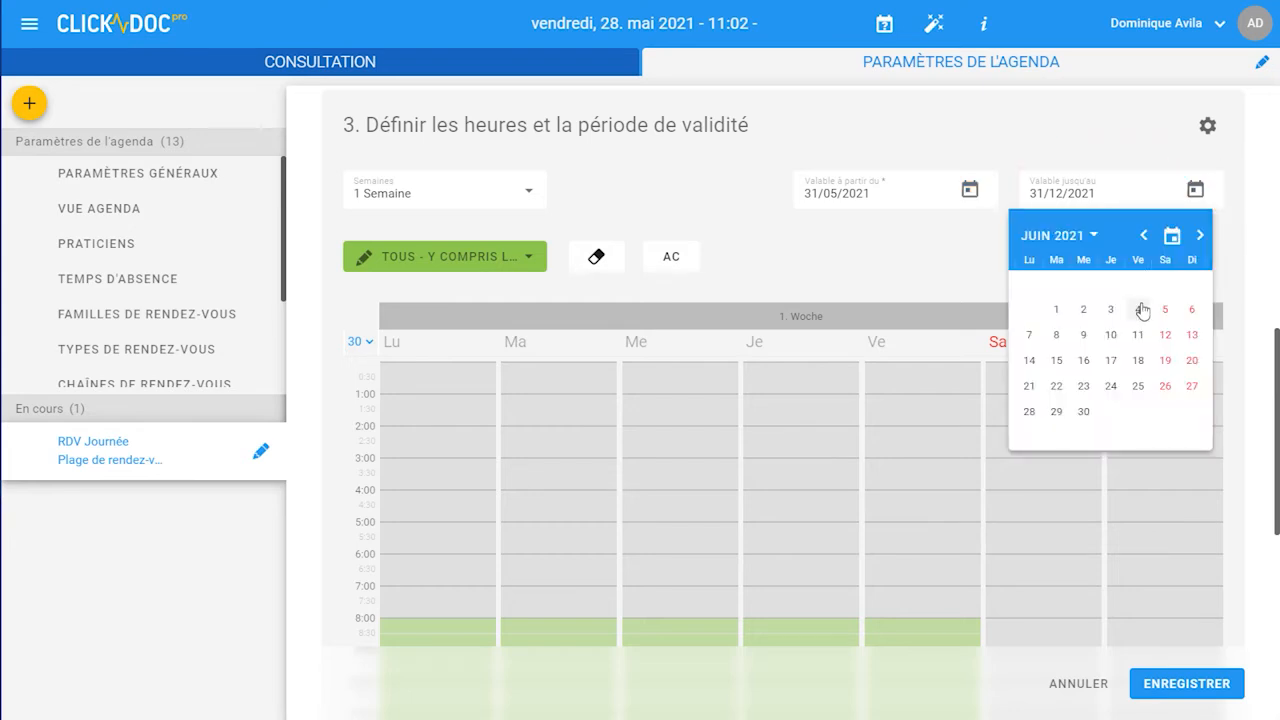
pyautogui.click(1138, 309)
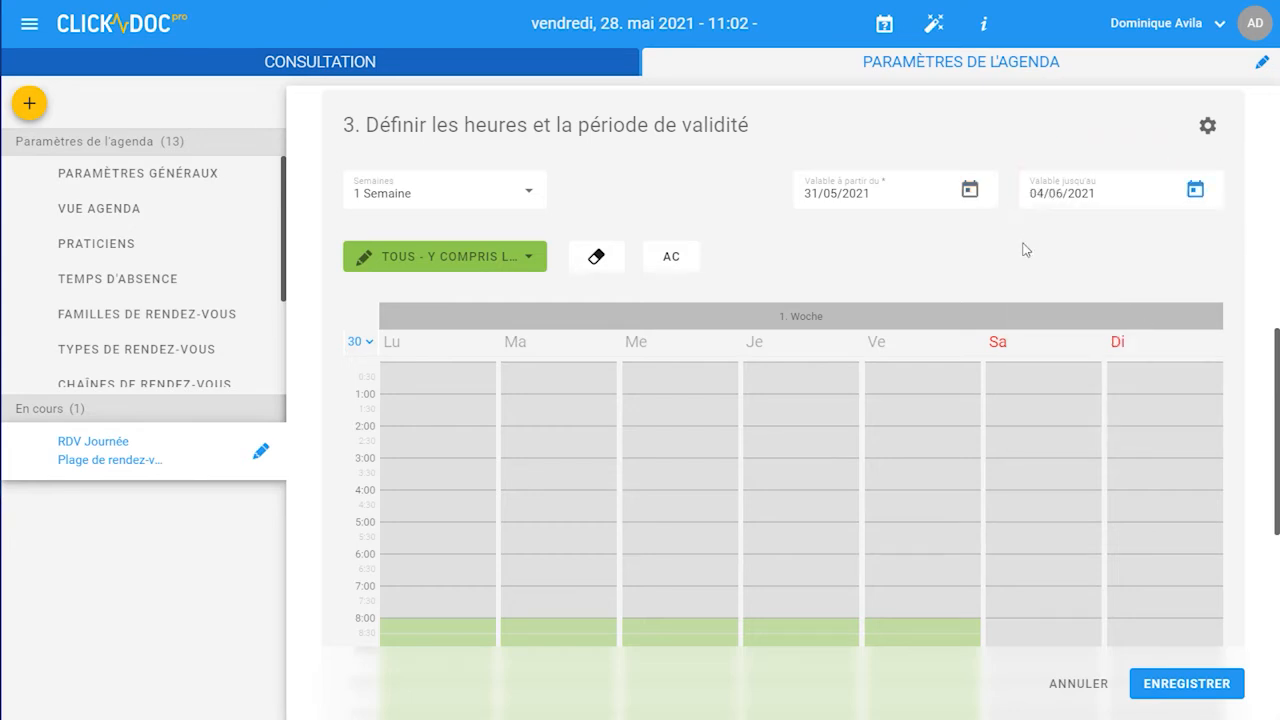
pyautogui.click(1187, 684)
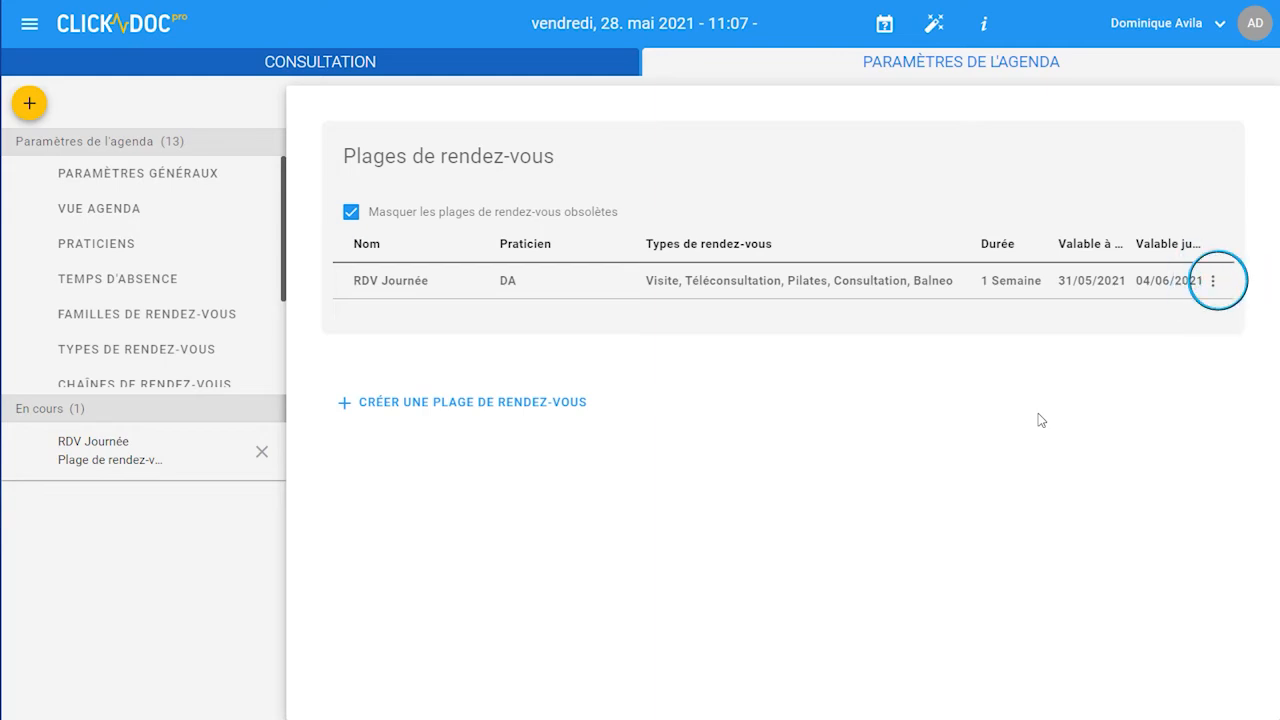
# Step: Copy the RDV Journée range and name the copy "RDV période réduite"
pyautogui.click(1219, 289)
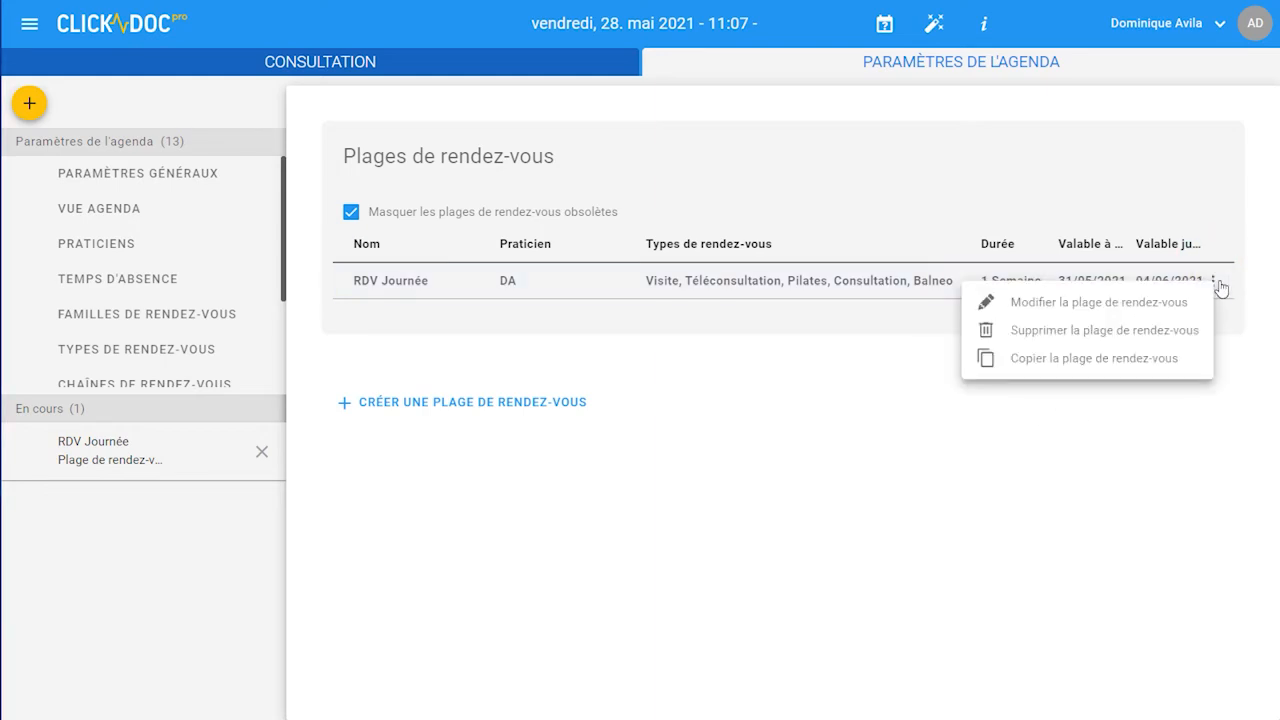
pyautogui.click(1158, 358)
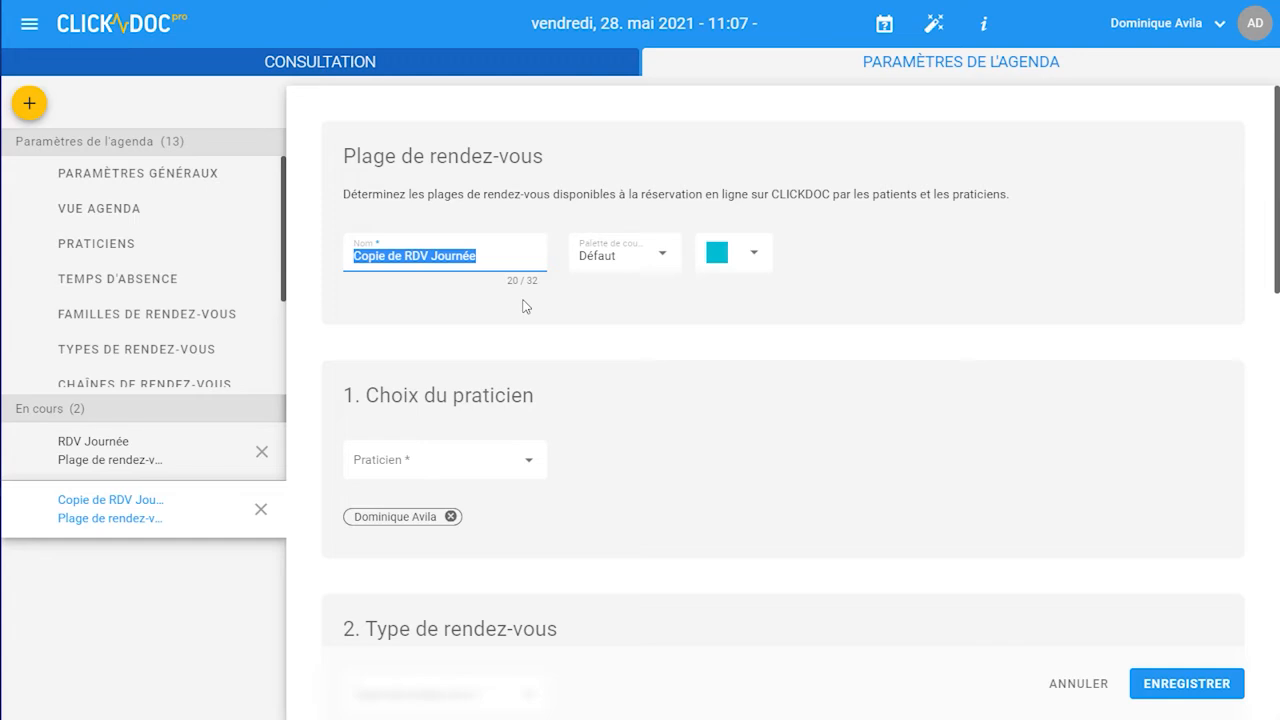
pyautogui.write('RDV')
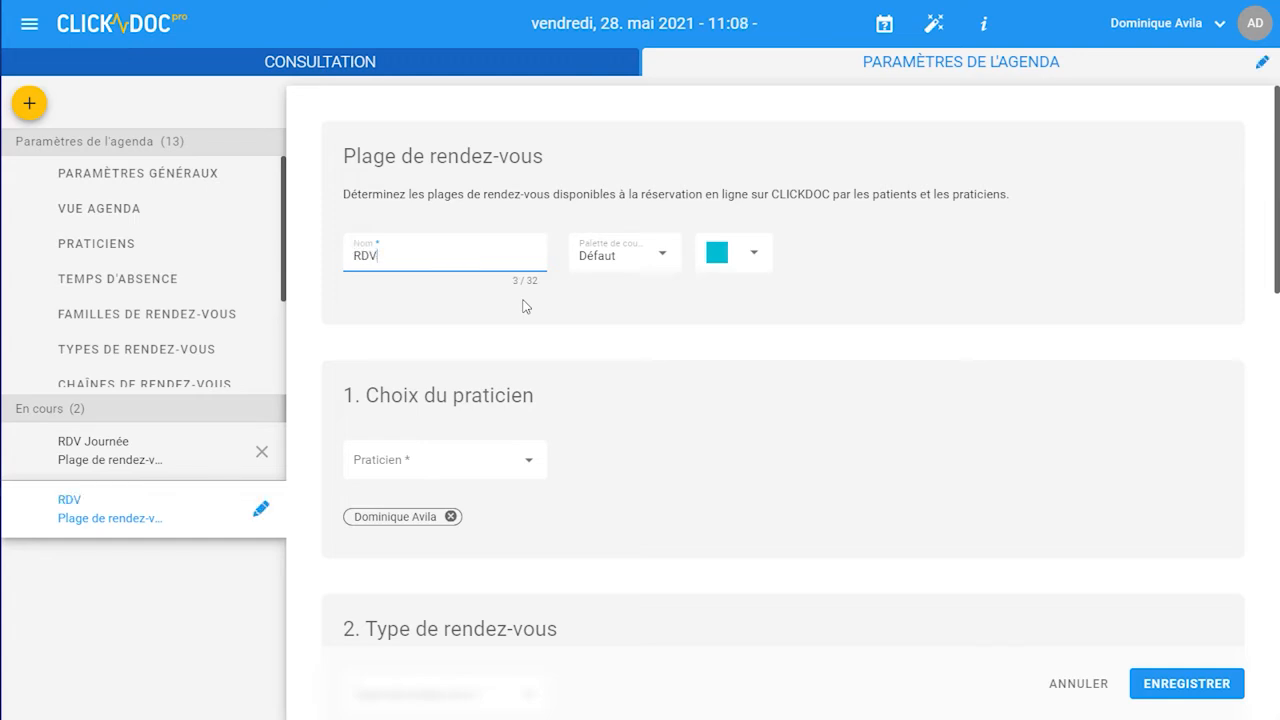
pyautogui.write(' période réduite')
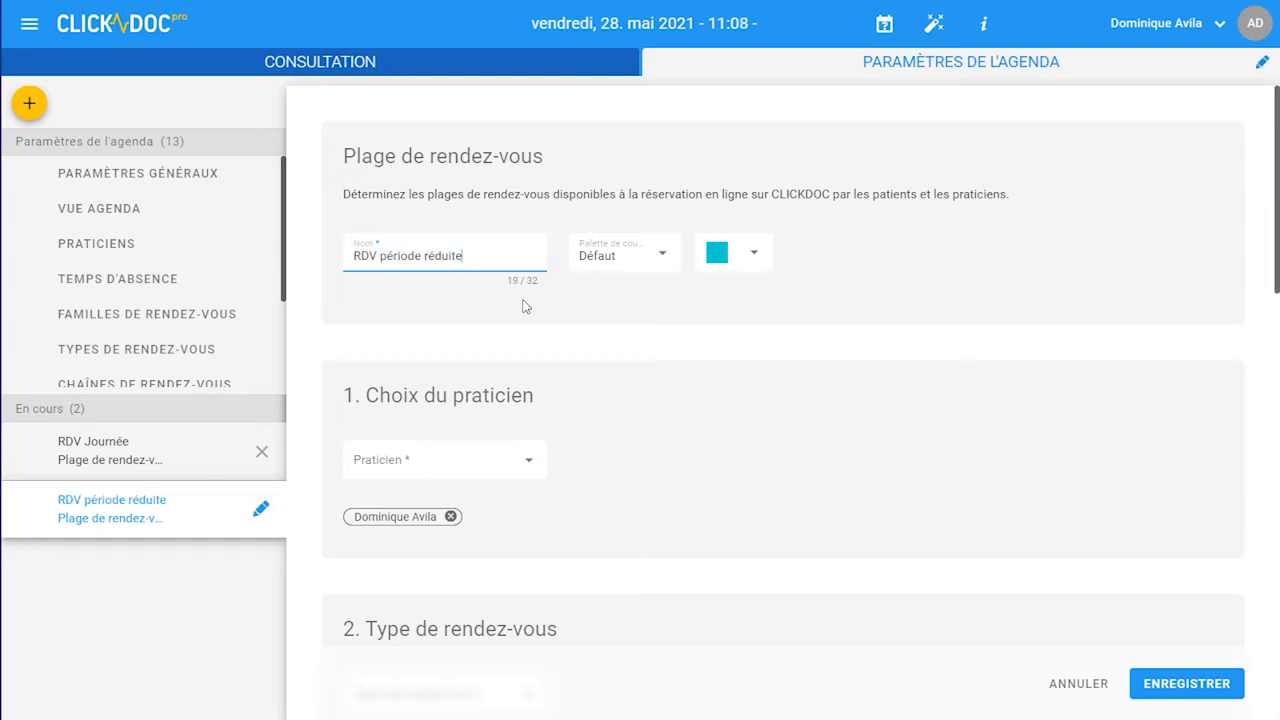
pyautogui.click(522, 306)
# Step: Set the validity of the RDV période réduite range from 07/06/2021 to 07/09/2021
pyautogui.moveTo(1276, 215); pyautogui.dragTo(1230, 462)
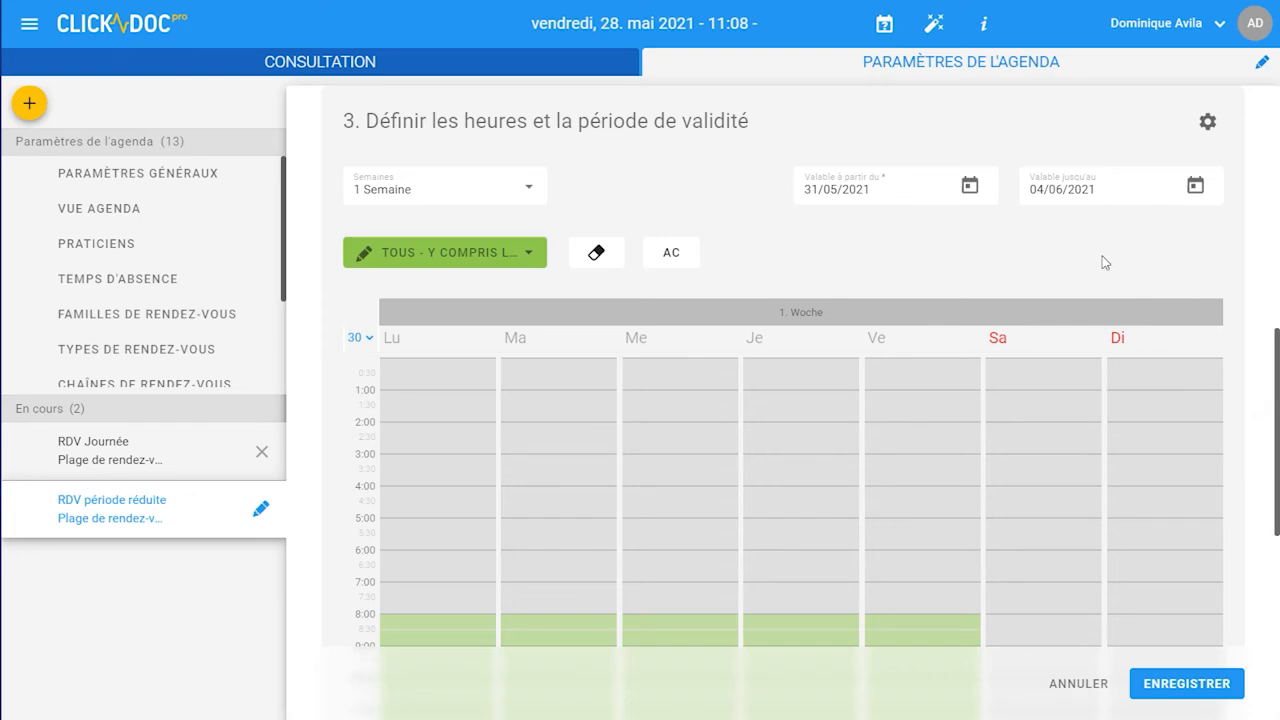
pyautogui.click(970, 188)
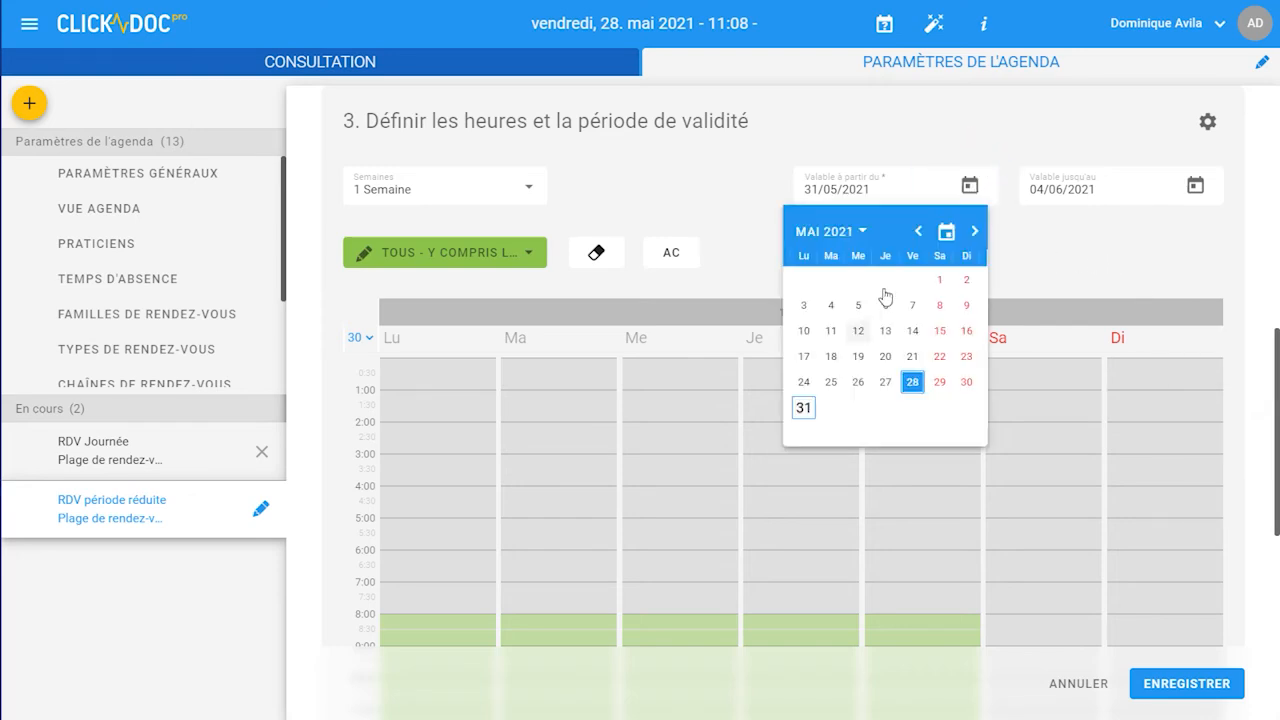
pyautogui.click(973, 232)
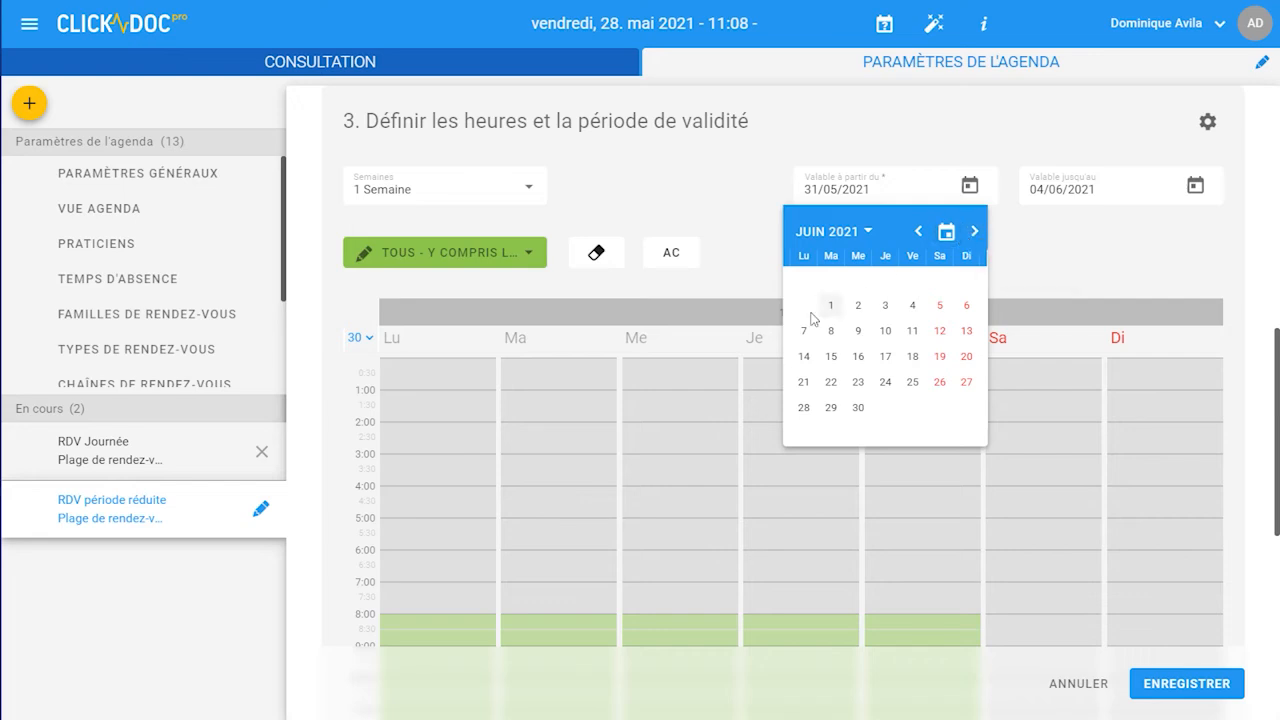
pyautogui.click(803, 331)
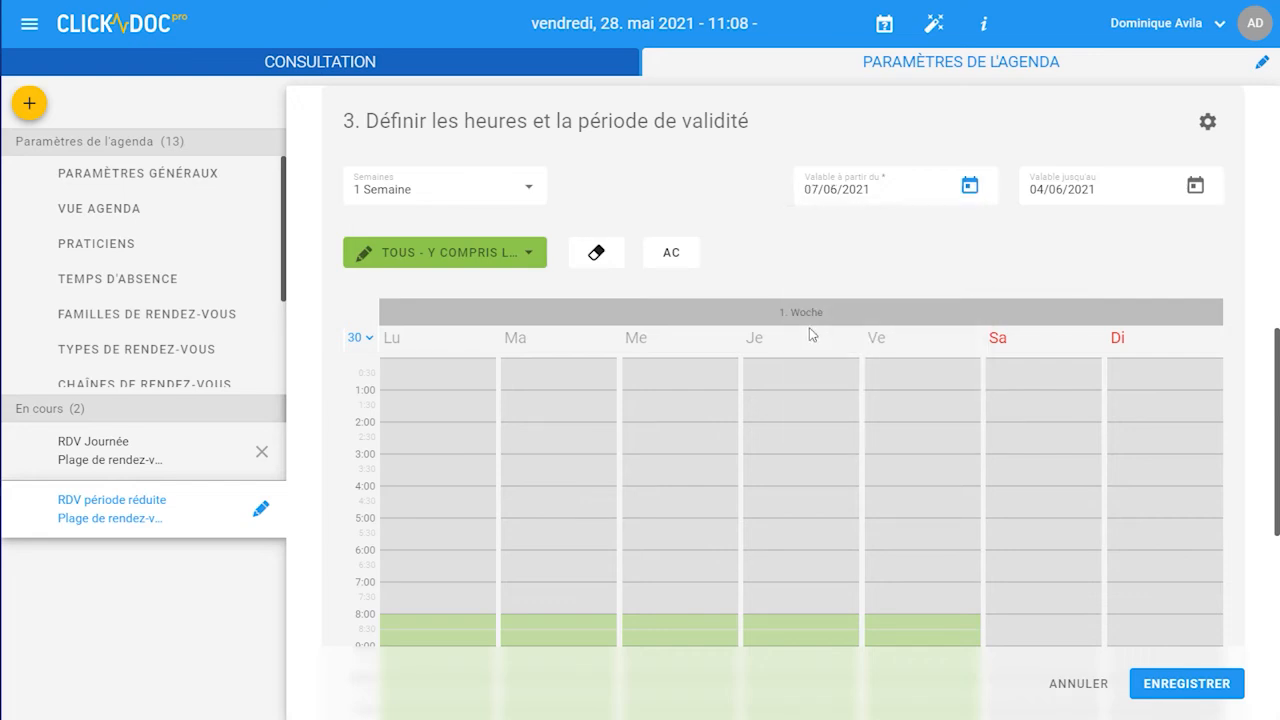
pyautogui.click(1196, 188)
pyautogui.click(1199, 231)
pyautogui.click(1199, 231)
pyautogui.click(1199, 231)
pyautogui.click(1058, 332)
# Step: Erase the Thursday availability from 14:00 to 19:00 in the RDV période réduite schedule and save the range
pyautogui.moveTo(1275, 344); pyautogui.dragTo(1273, 455)
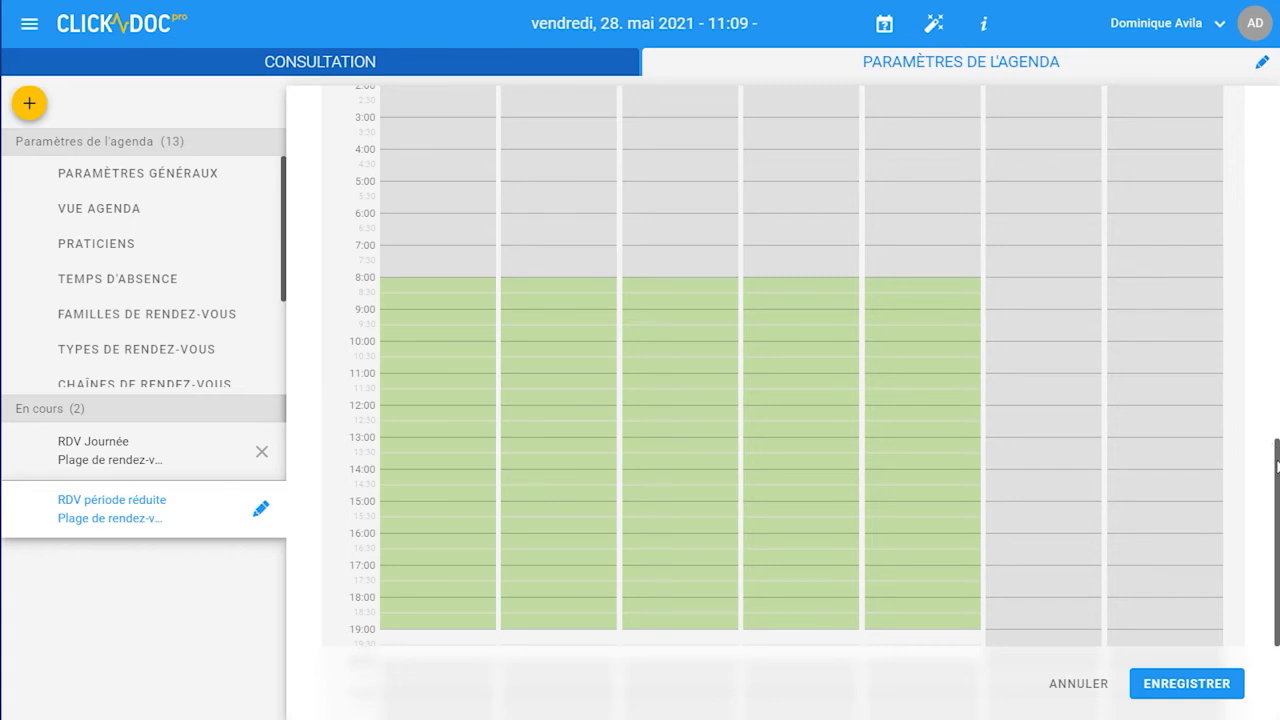
pyautogui.scroll(2, 1270, 450)
pyautogui.click(598, 119)
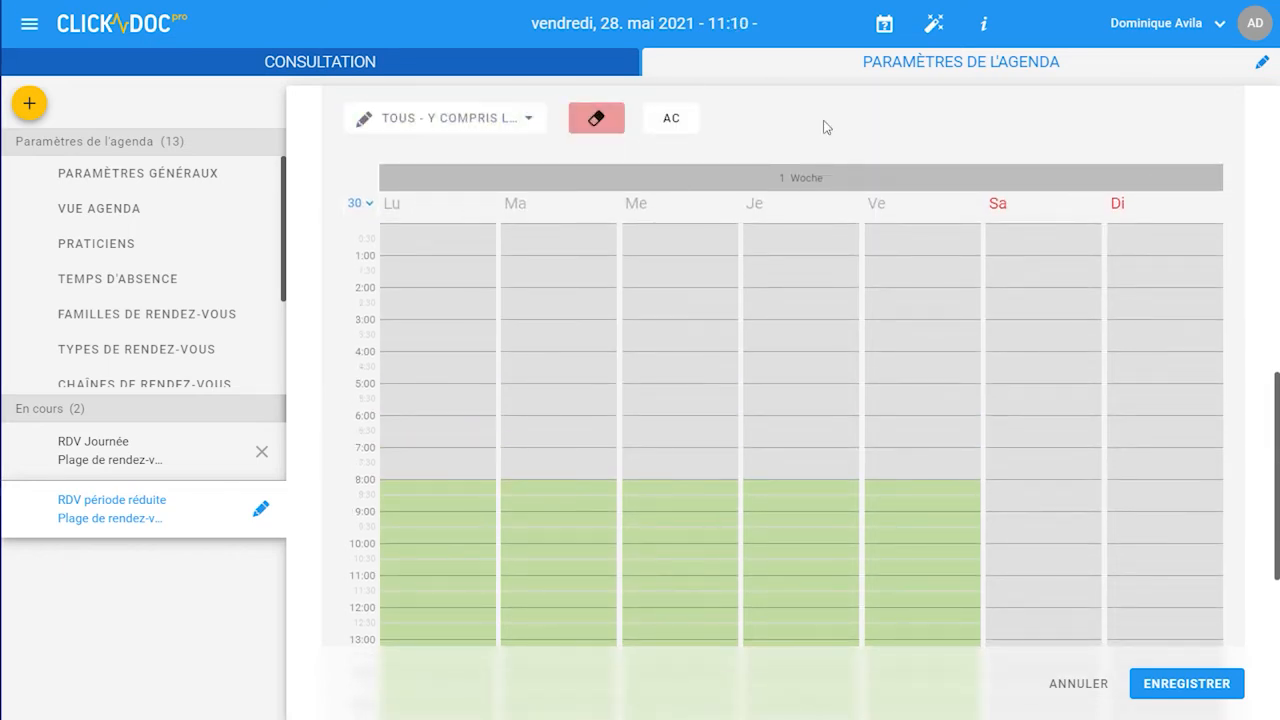
pyautogui.moveTo(1276, 405); pyautogui.dragTo(1269, 458)
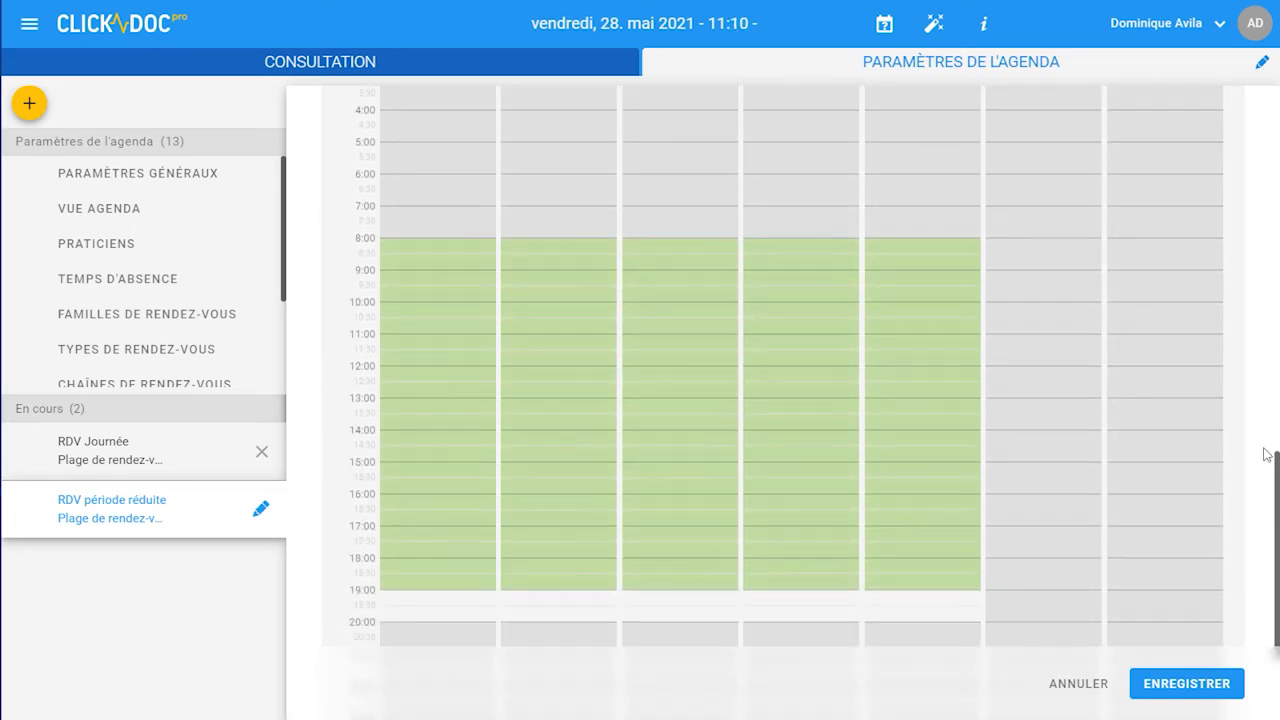
pyautogui.moveTo(774, 442); pyautogui.dragTo(774, 446)
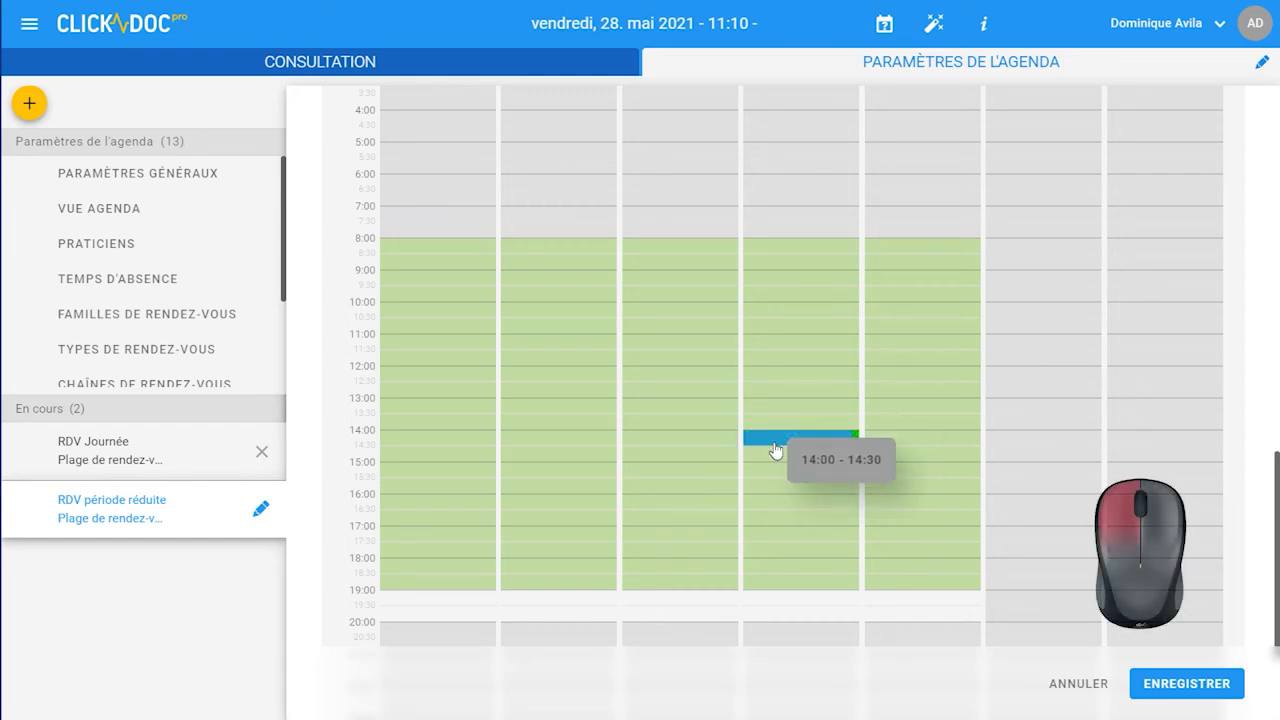
pyautogui.moveTo(776, 450); pyautogui.dragTo(821, 588)
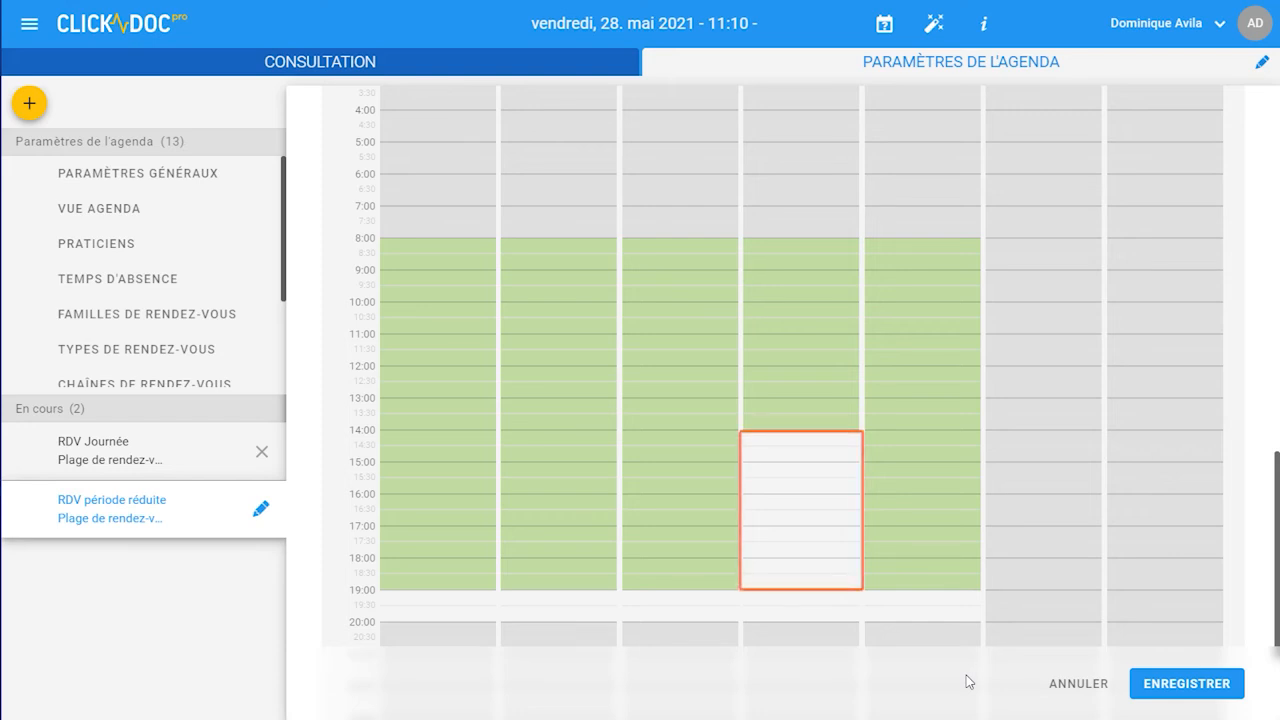
pyautogui.click(1186, 683)
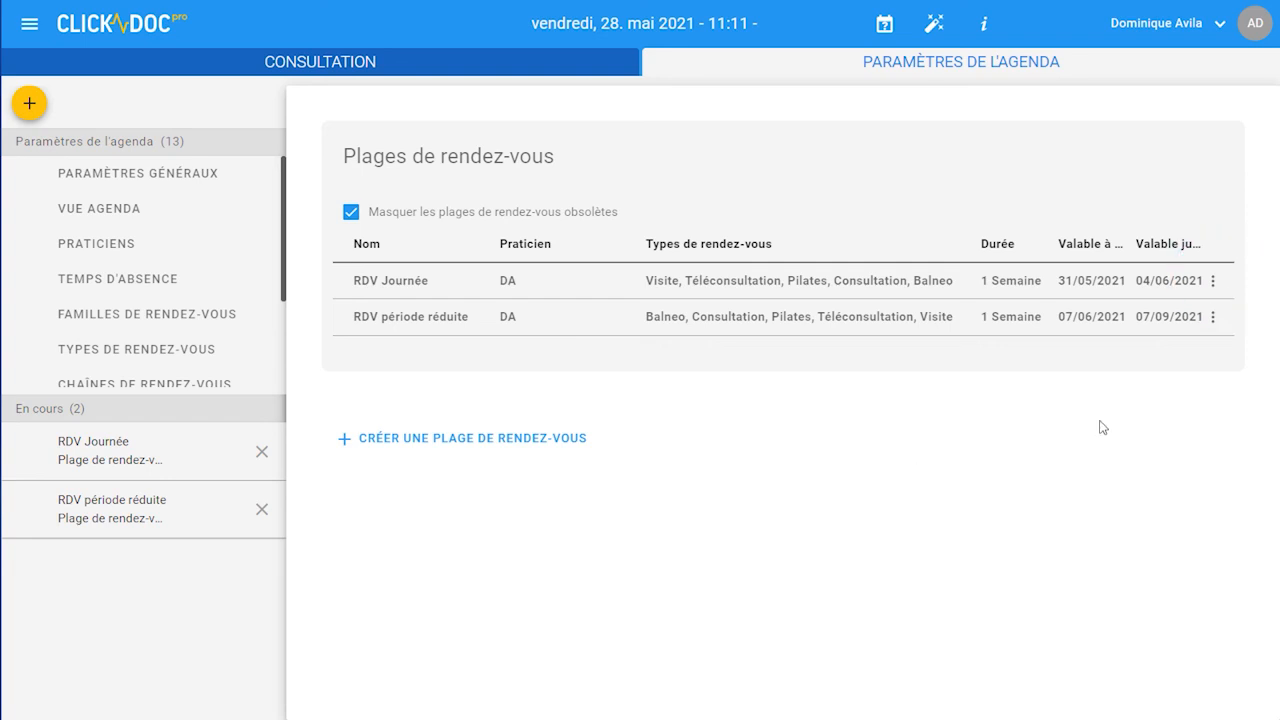
# Step: Copy the RDV Journée range again and set the copy's validity start date to 08/09/2021
pyautogui.click(1213, 281)
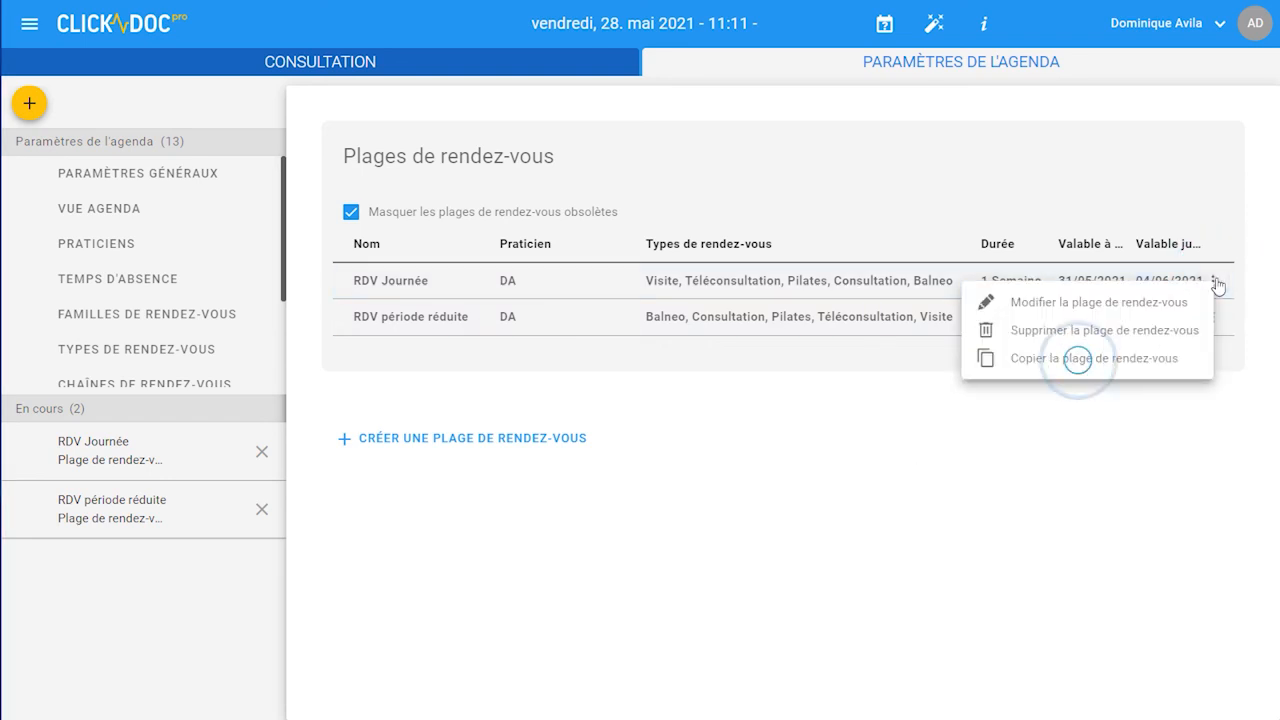
pyautogui.click(1172, 360)
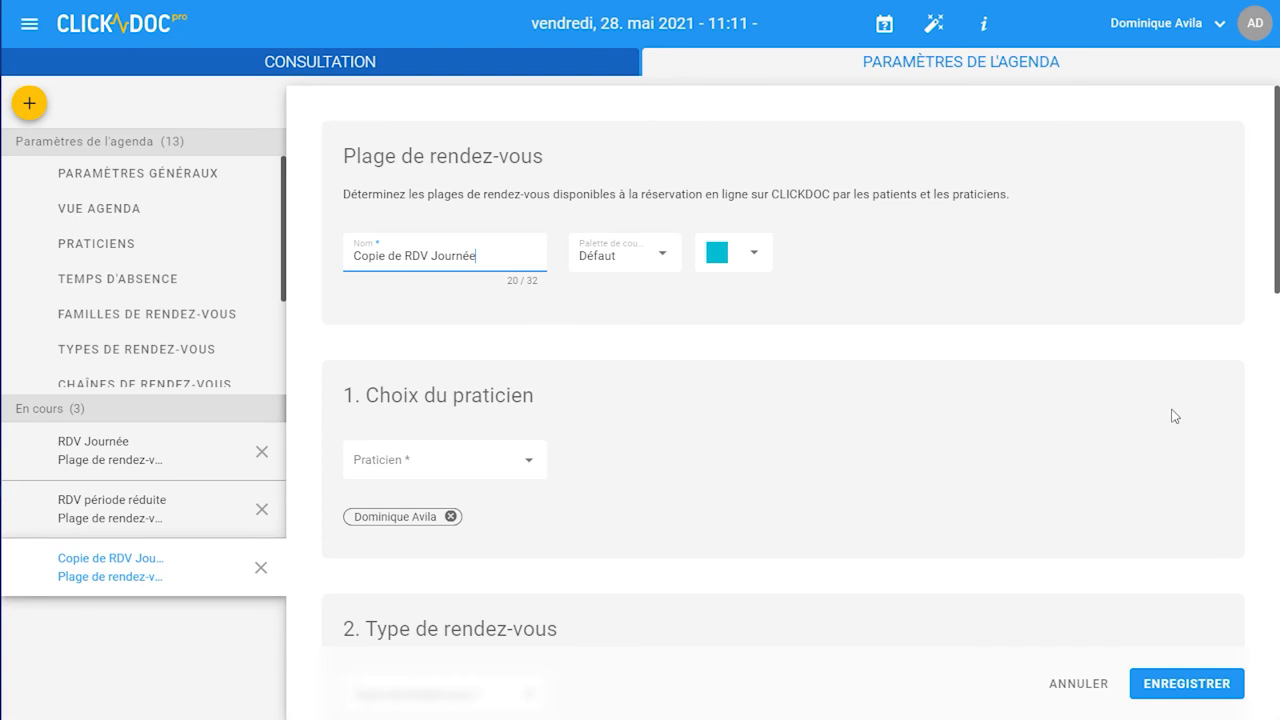
pyautogui.scroll(-3, 1270, 422)
pyautogui.scroll(-1, 1251, 492)
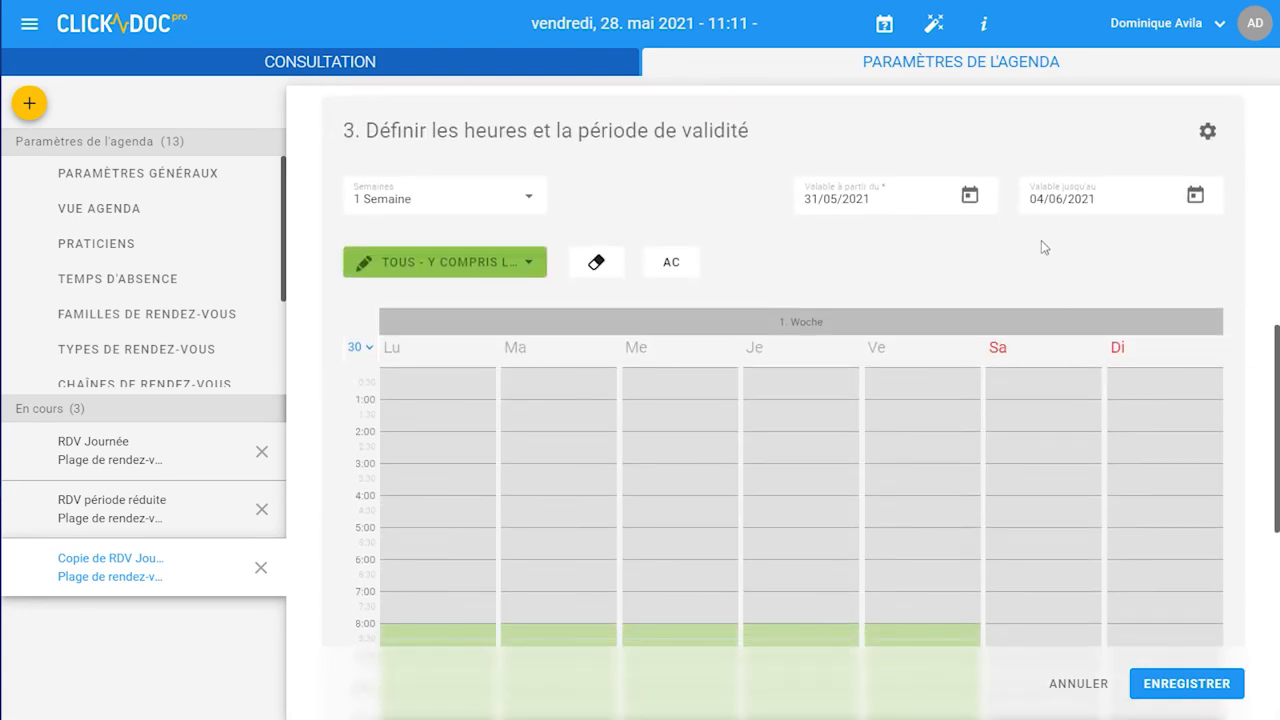
pyautogui.click(969, 195)
pyautogui.click(973, 243)
pyautogui.click(973, 243)
pyautogui.click(973, 243)
pyautogui.click(973, 243)
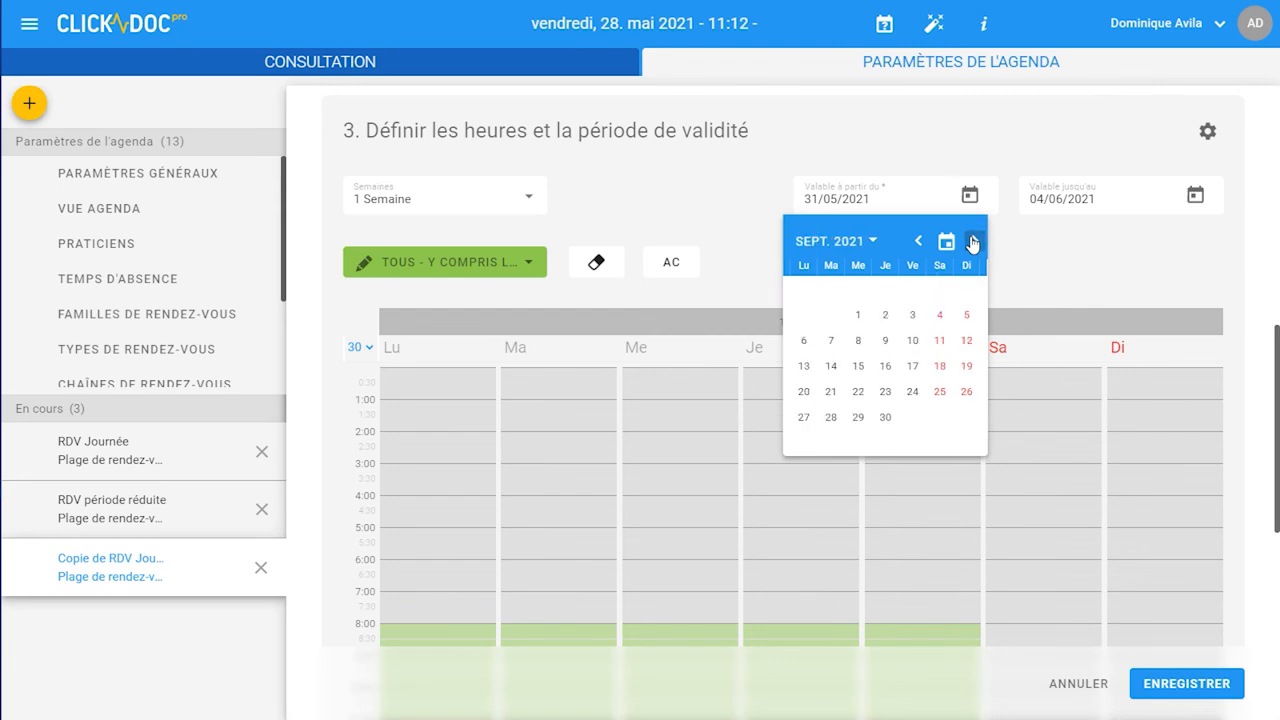
pyautogui.click(858, 340)
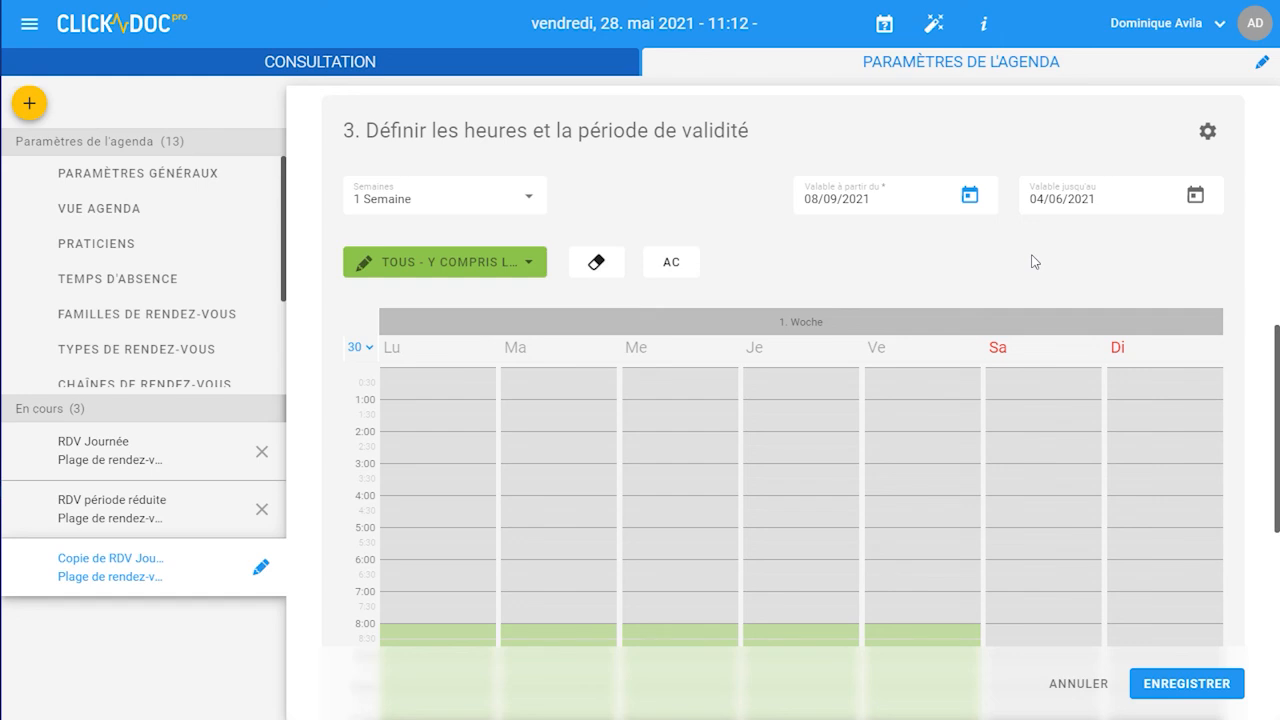
# Step: Set the validity end date of the Copie de RDV Journée range to 30/12/2022 and save it
pyautogui.click(1195, 195)
pyautogui.click(1199, 242)
pyautogui.click(1199, 242)
pyautogui.click(1199, 242)
pyautogui.click(1199, 242)
pyautogui.click(1199, 242)
pyautogui.click(1199, 242)
pyautogui.click(1199, 242)
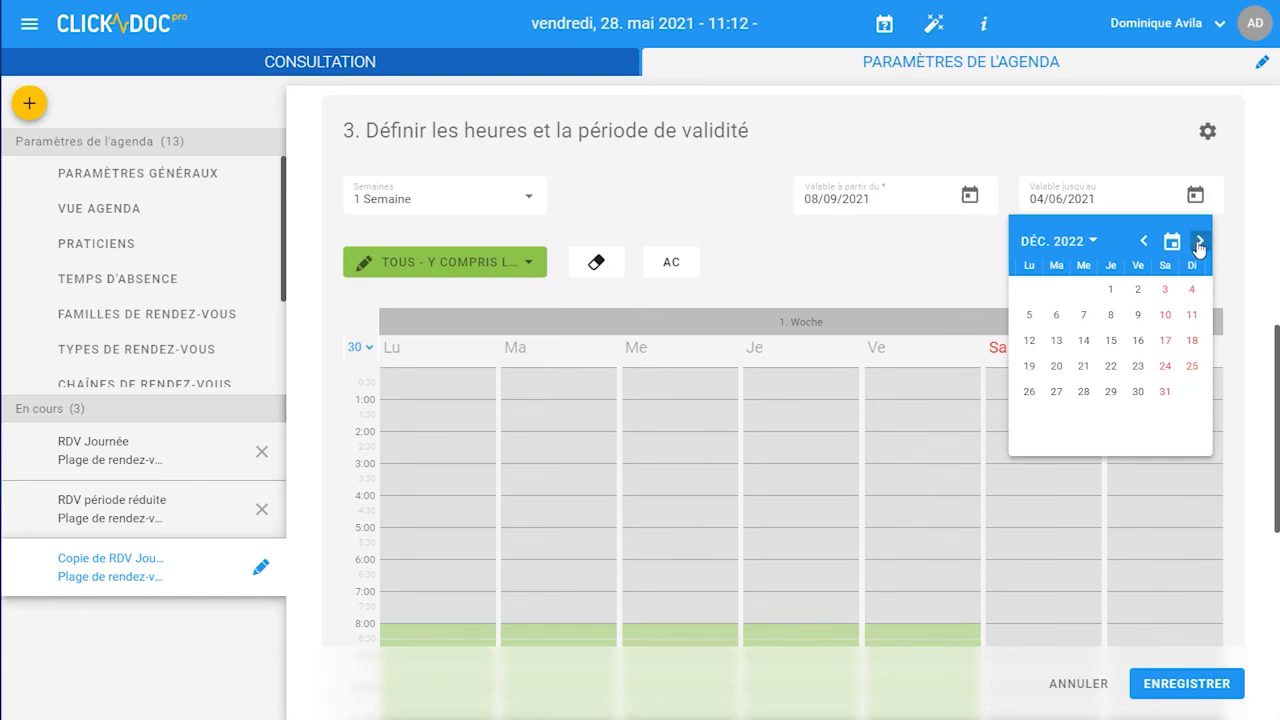
pyautogui.click(1138, 391)
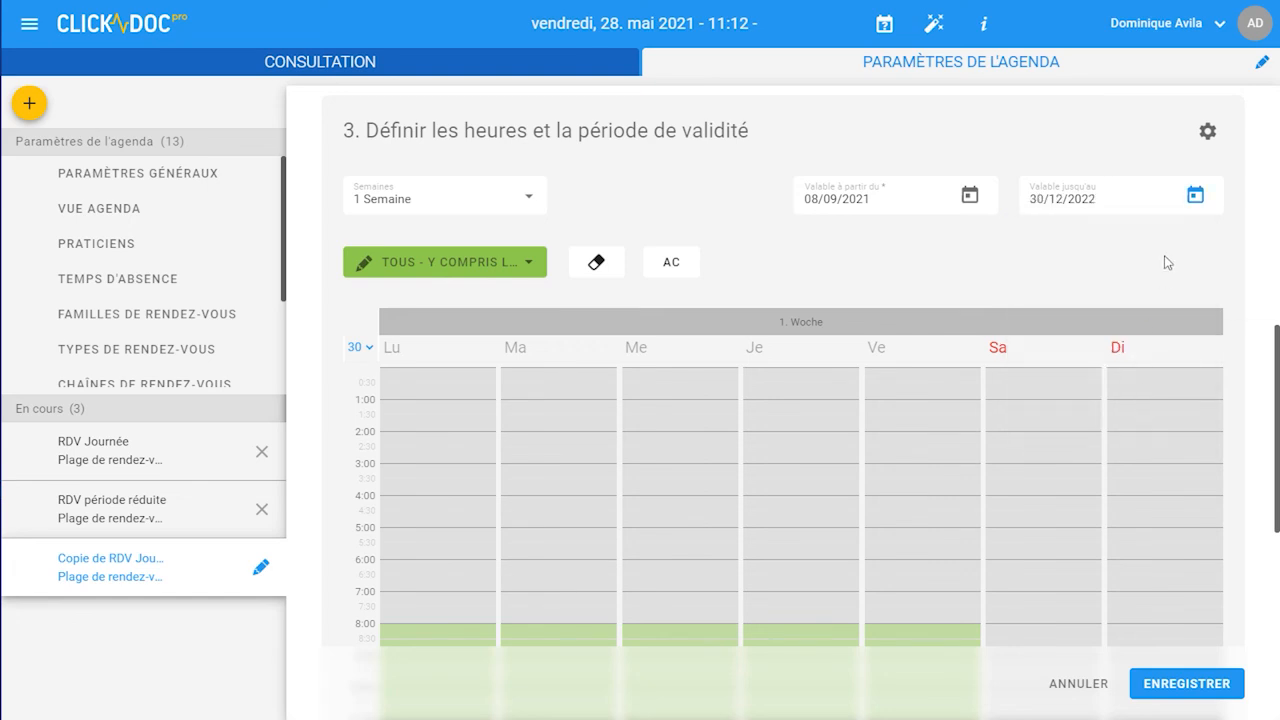
pyautogui.click(1190, 682)
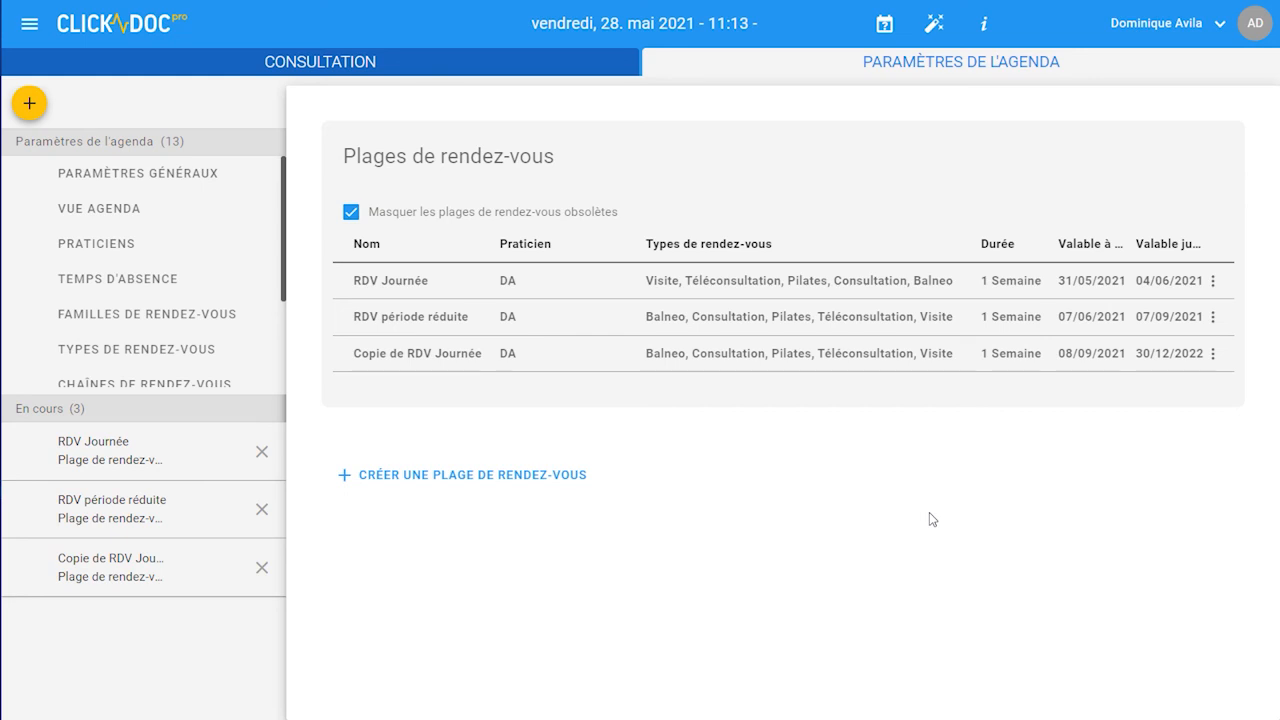
# Step: Open the available actions for the Copie de RDV Journée range
pyautogui.click(1212, 353)
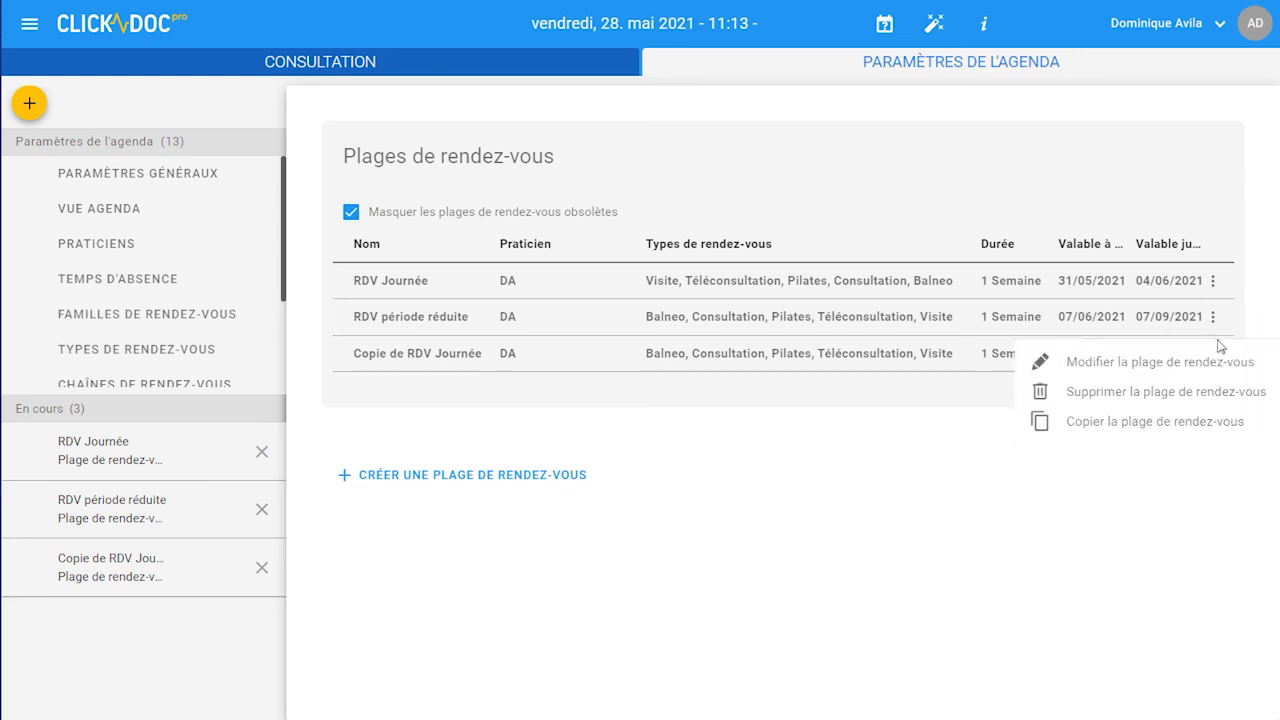